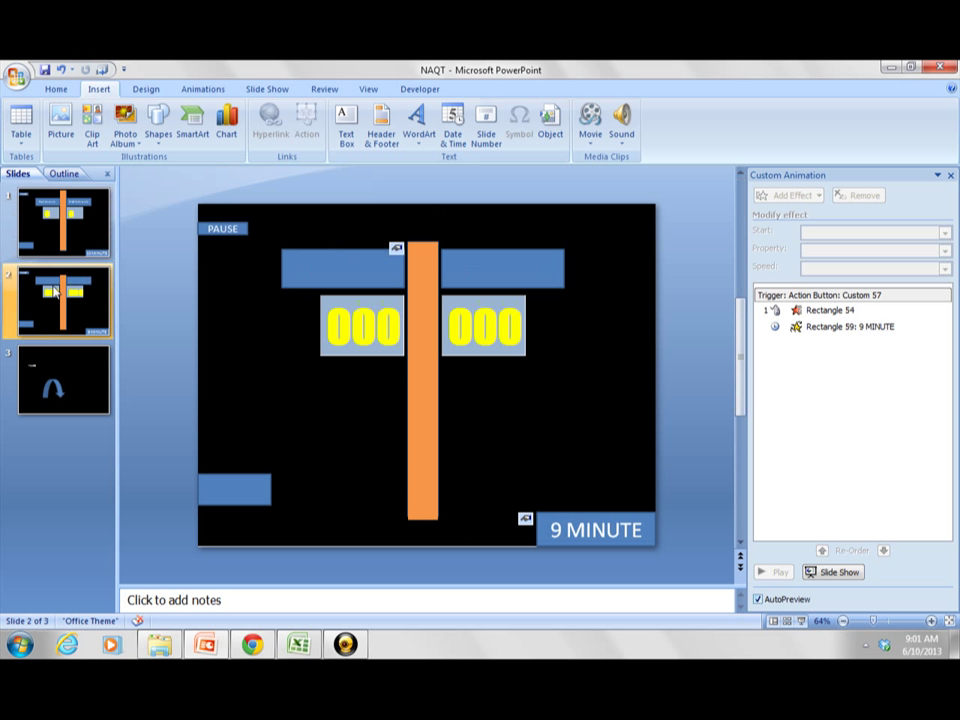
Step: Go to slide 1, the scoreboard with university names, 0 scores and 10 MINUTE button
{"action": "left_click", "coordinate": [57, 256]}
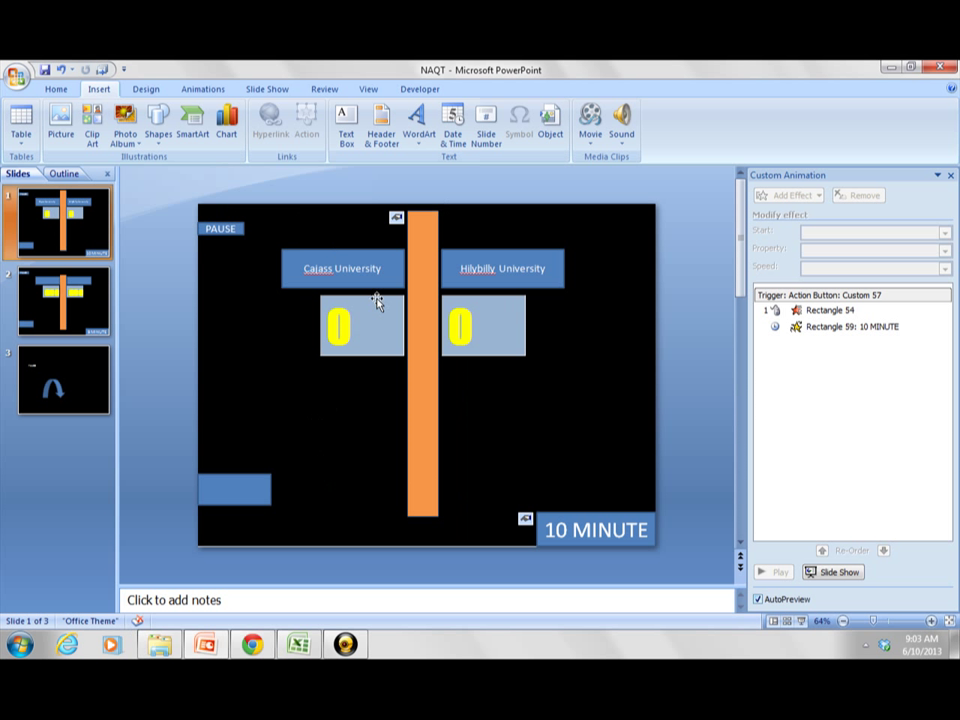
Step: Erase the Cajass University name from the left team box, restoring the accidentally deleted box
{"action": "left_click", "coordinate": [390, 284]}
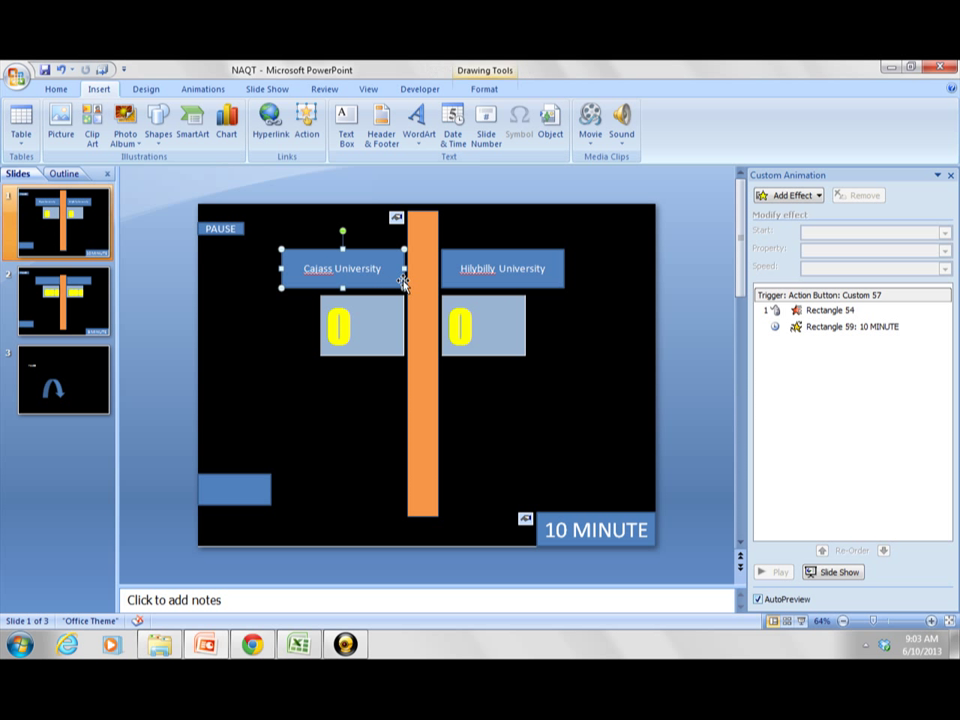
{"action": "key", "text": "Delete"}
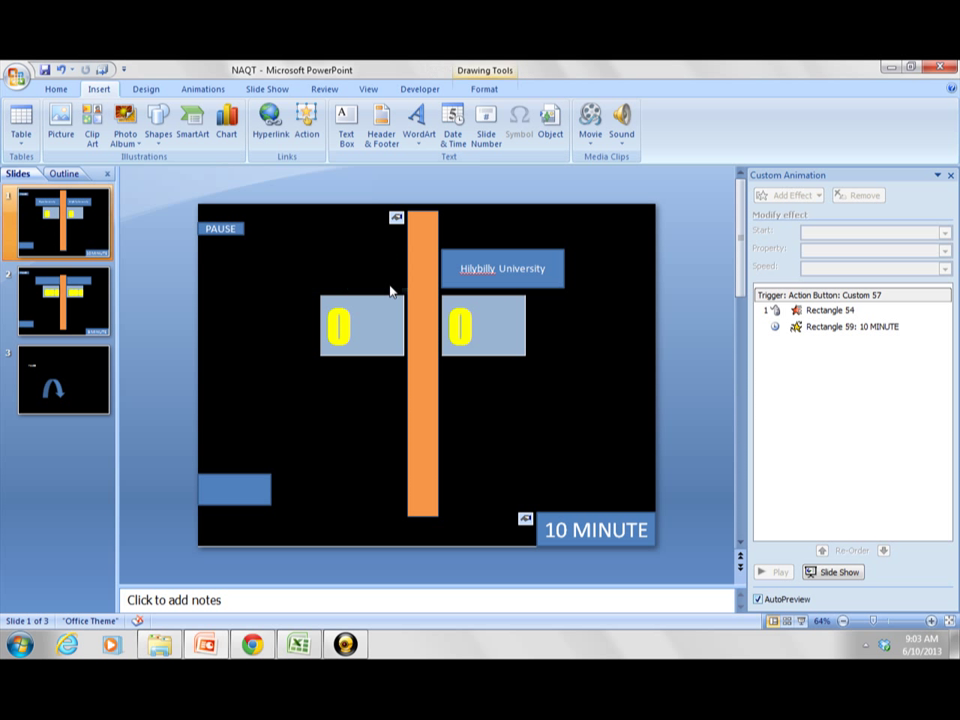
{"action": "key", "text": "ctrl+z"}
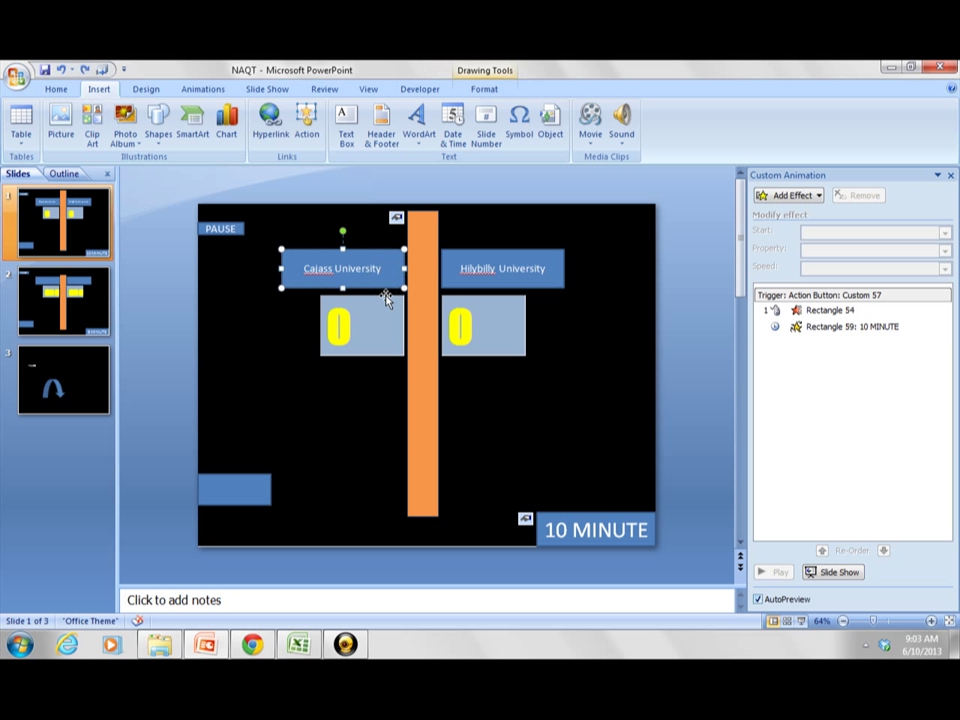
{"action": "key", "text": "BackSpace"}
{"action": "key", "text": "BackSpace"}
{"action": "key", "text": "BackSpace"}
{"action": "key", "text": "BackSpace"}
{"action": "key", "text": "BackSpace"}
{"action": "key", "text": "BackSpace"}
{"action": "key", "text": "BackSpace"}
{"action": "key", "text": "BackSpace"}
{"action": "key", "text": "BackSpace"}
{"action": "key", "text": "BackSpace"}
{"action": "key", "text": "BackSpace"}
{"action": "key", "text": "BackSpace"}
{"action": "key", "text": "BackSpace"}
{"action": "key", "text": "BackSpace"}
{"action": "key", "text": "BackSpace"}
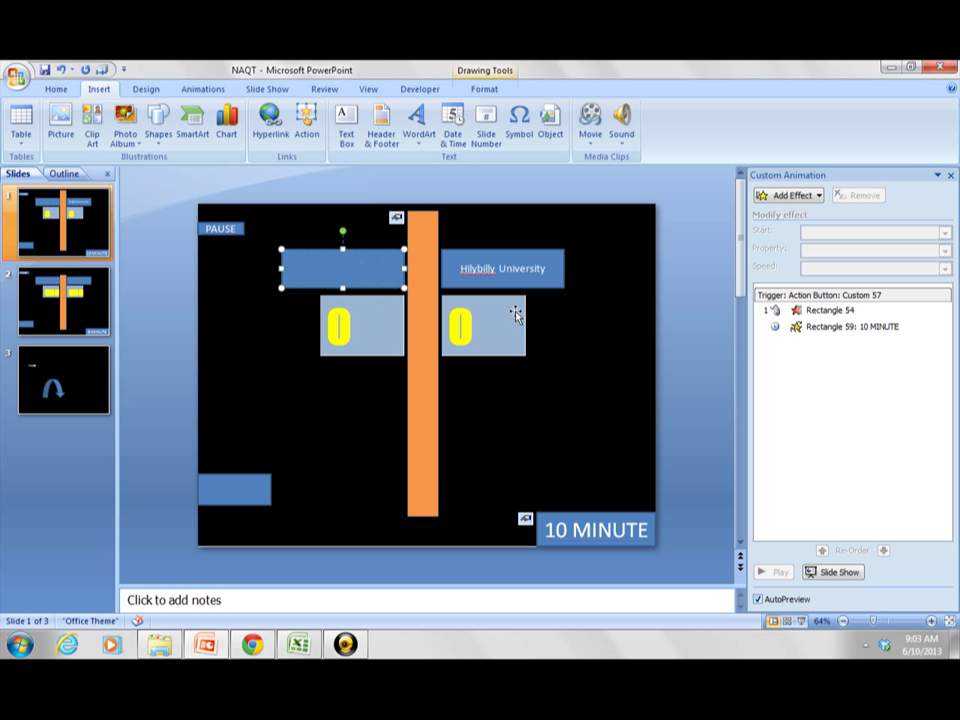
Step: Erase the Hilybilly University name from the right team box, leaving it blank
{"action": "left_click", "coordinate": [529, 272]}
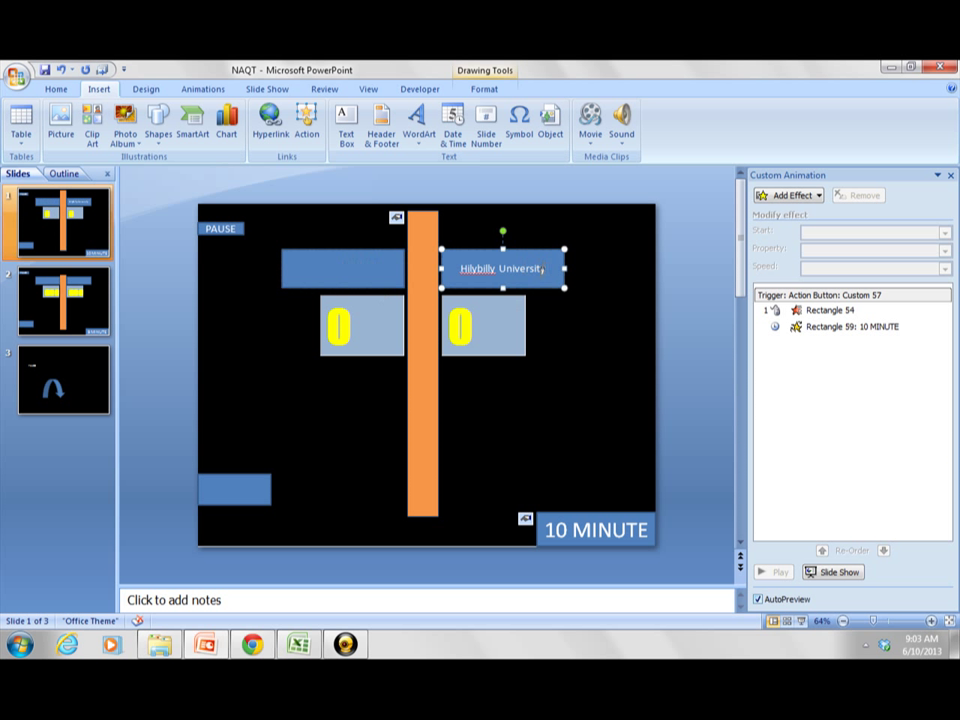
{"action": "left_click_drag", "start_coordinate": [545, 270], "coordinate": [461, 279]}
{"action": "key", "text": "BackSpace"}
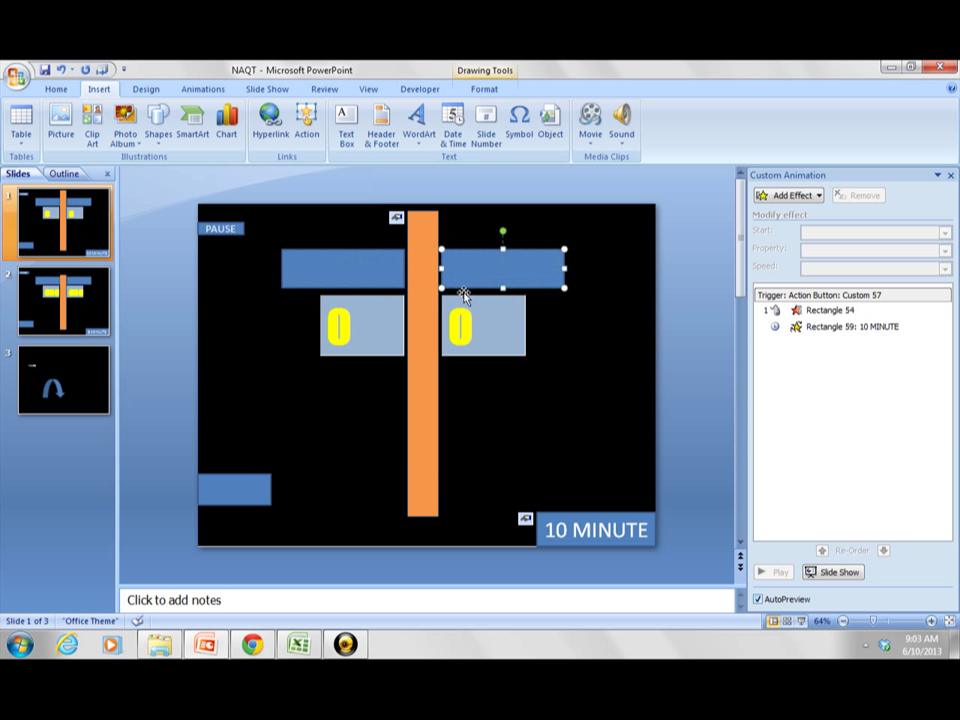
{"action": "left_click", "coordinate": [548, 370]}
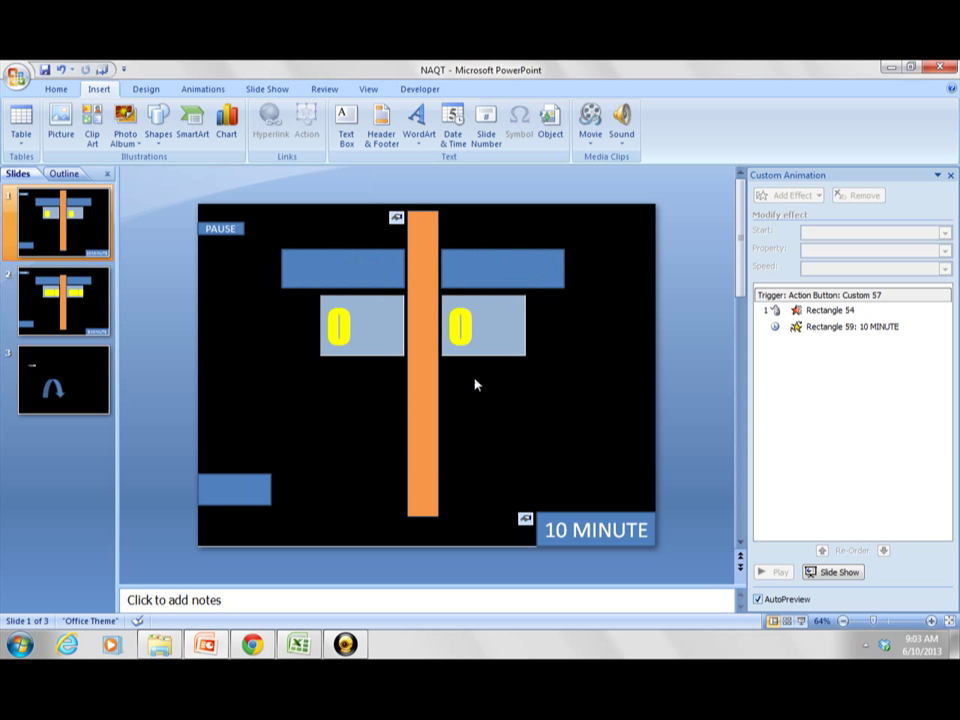